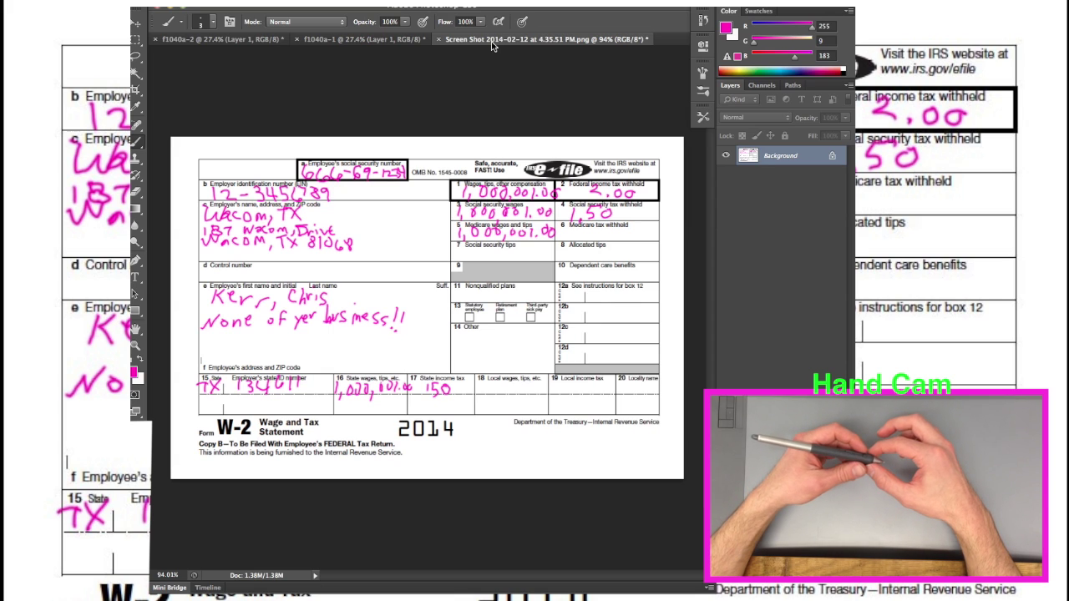
Switch to the f1040a-1 document to bring up the 1040A's first page
{"action": "left_click", "coordinate": [392, 40]}
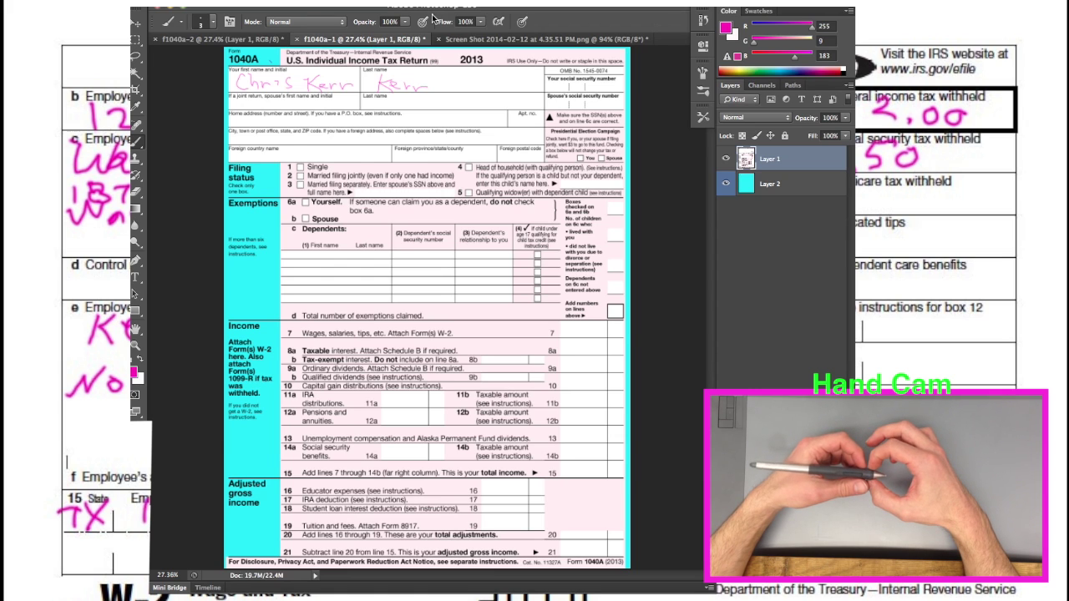
Check the W-2 entries, then return to the 1040A's first page
{"action": "left_click", "coordinate": [458, 40]}
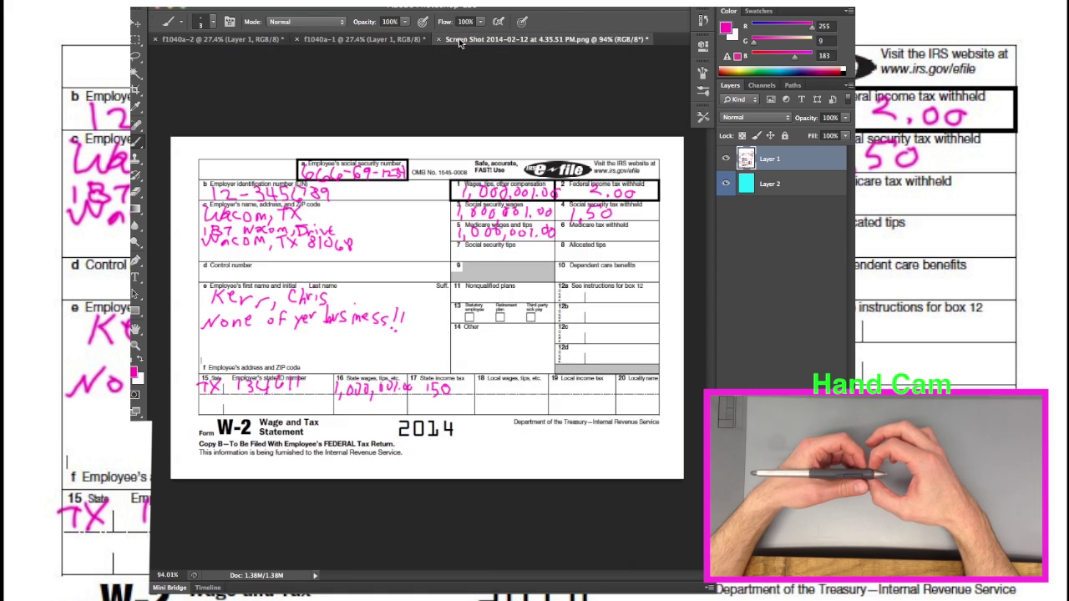
{"action": "left_click", "coordinate": [396, 43]}
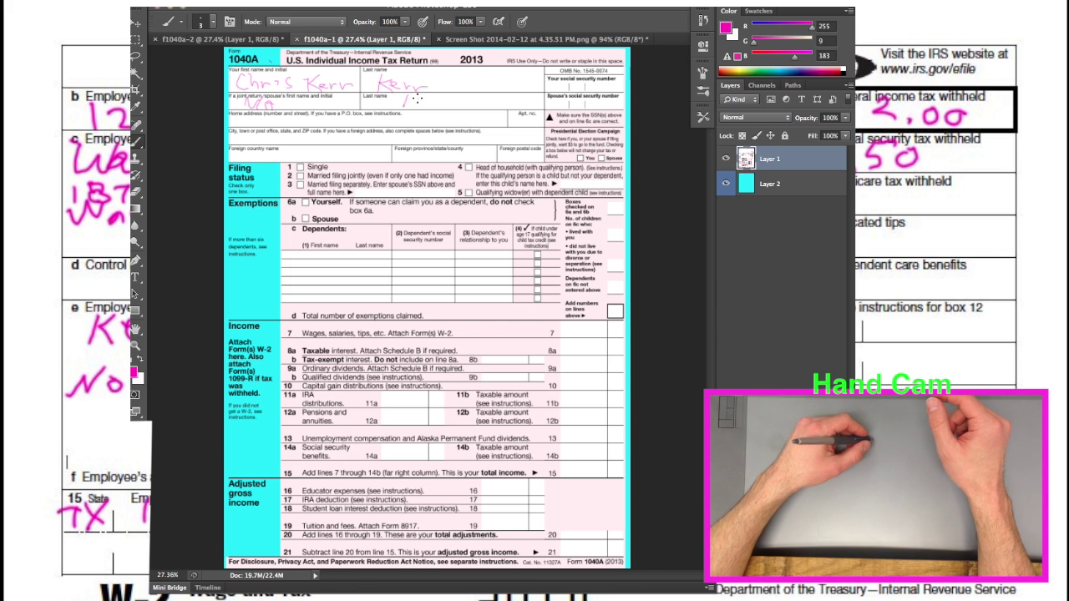
Finish handwriting the spouse's last name on the 1040A in pink
{"action": "left_click_drag", "start_coordinate": [420, 101], "coordinate": [440, 107]}
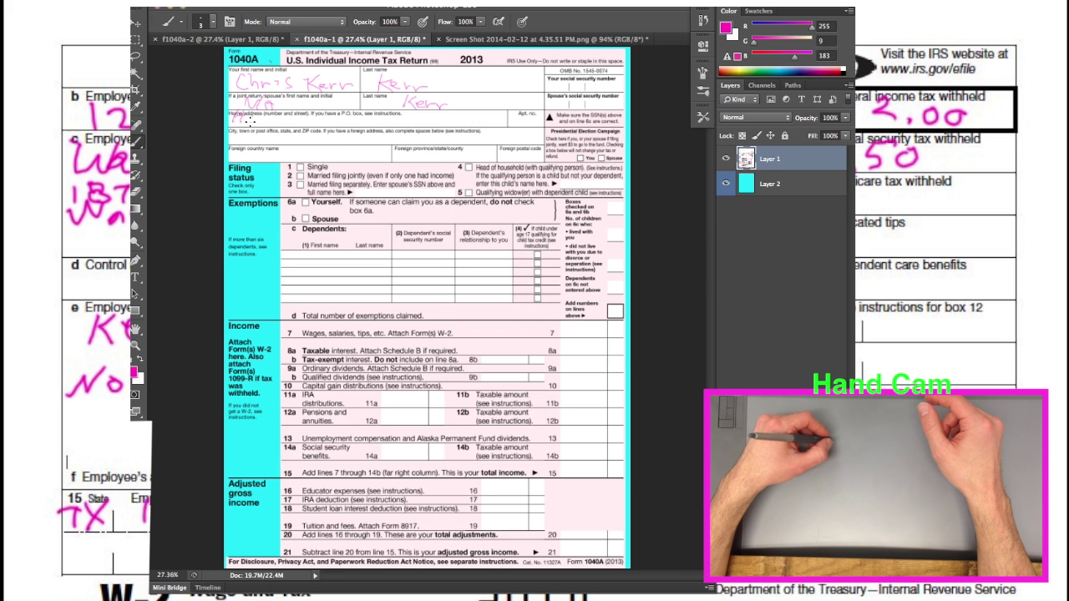
Handwrite Home as the address, the apartment number, and Belgium as the foreign country
{"action": "left_click_drag", "start_coordinate": [255, 121], "coordinate": [280, 119]}
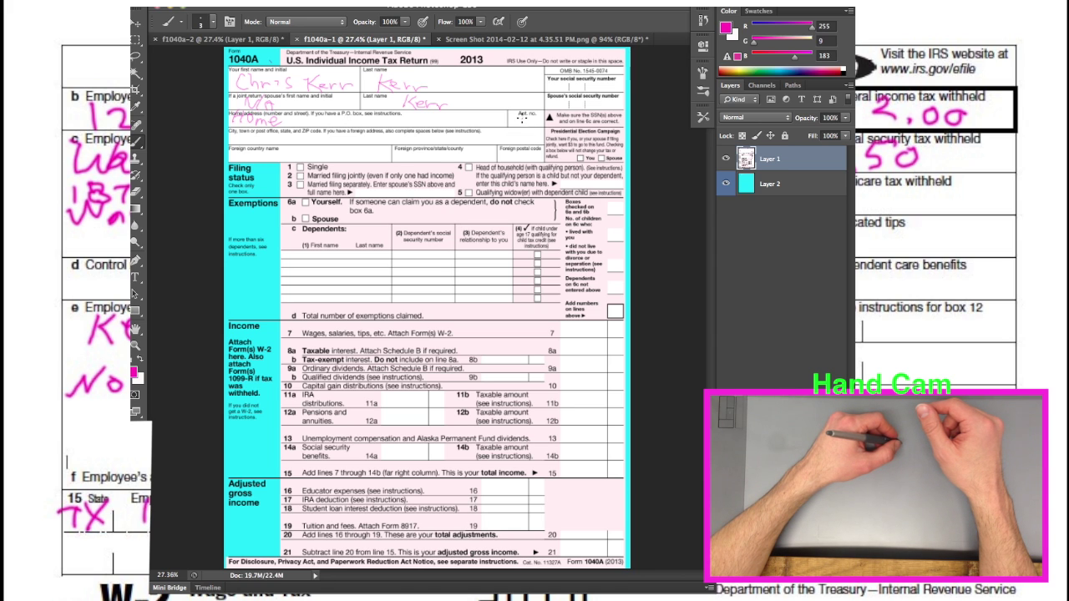
{"action": "left_click_drag", "start_coordinate": [521, 116], "coordinate": [533, 120]}
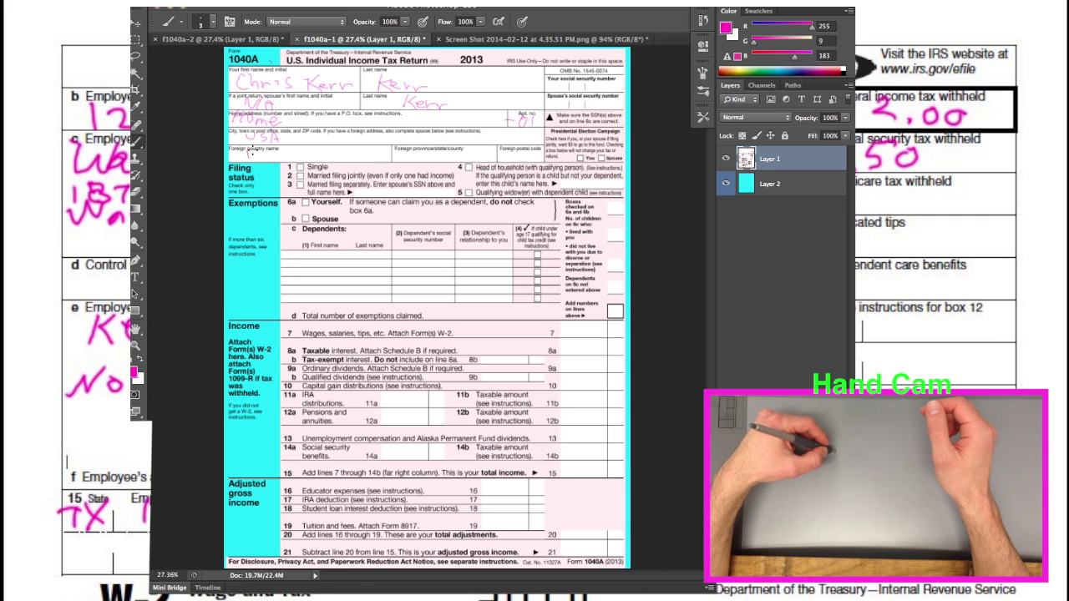
{"action": "mouse_move", "coordinate": [261, 155]}
{"action": "left_mouse_down"}
{"action": "mouse_move", "coordinate": [286, 167]}
{"action": "mouse_move", "coordinate": [319, 157]}
{"action": "left_mouse_up"}
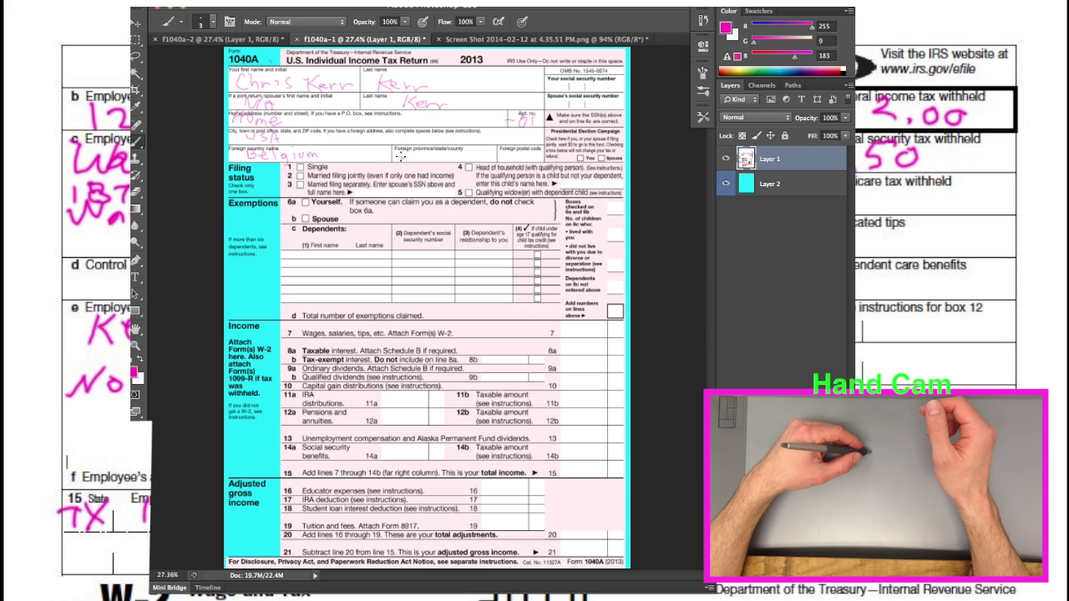
Mark an X in the foreign province field, then bring up the W-2 for reference
{"action": "mouse_move", "coordinate": [402, 158]}
{"action": "left_mouse_down"}
{"action": "mouse_move", "coordinate": [408, 167]}
{"action": "mouse_move", "coordinate": [410, 149]}
{"action": "left_mouse_up"}
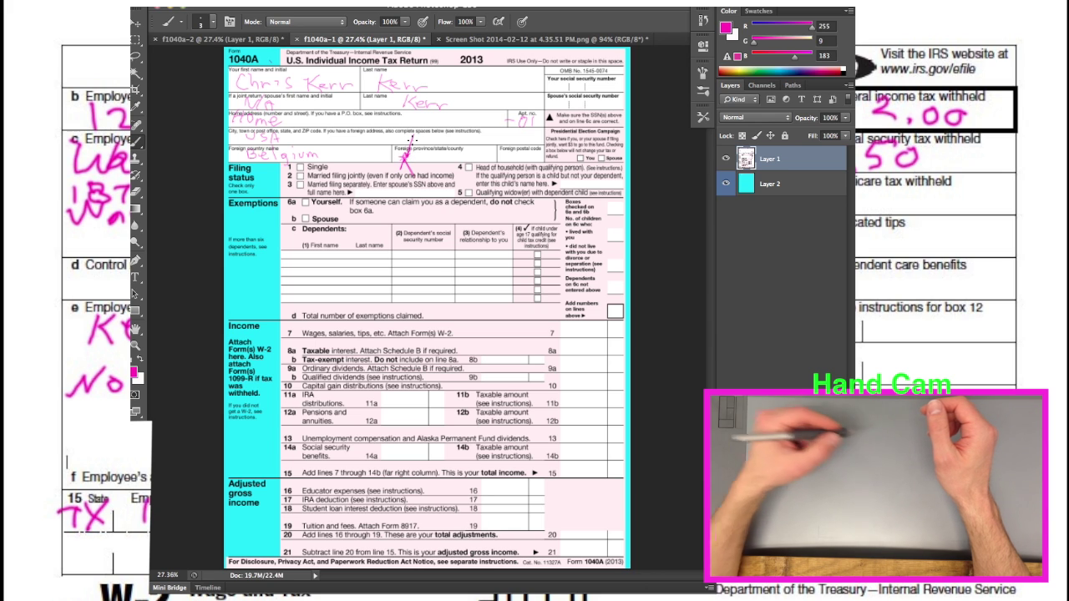
{"action": "left_click", "coordinate": [480, 40]}
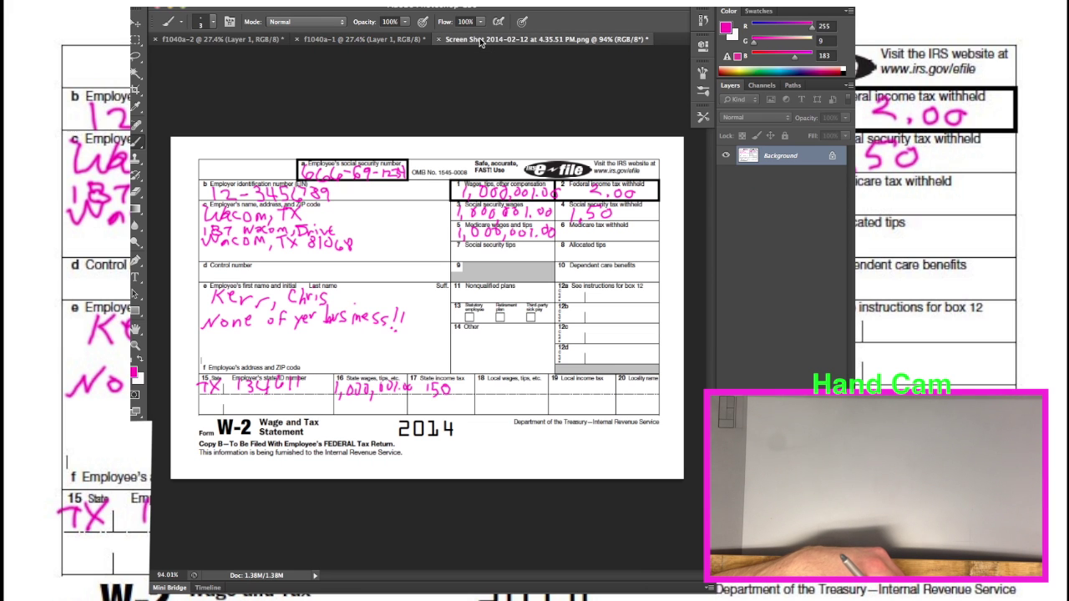
Look over the blank page 2 of the 1040A, then return to page 1
{"action": "left_click", "coordinate": [267, 41]}
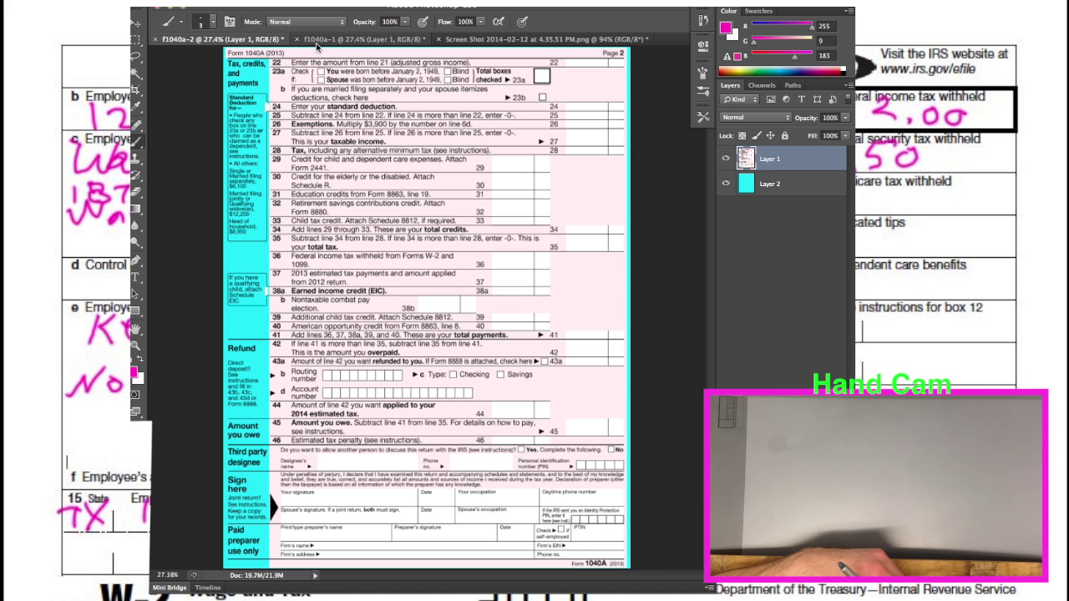
{"action": "left_click", "coordinate": [317, 42]}
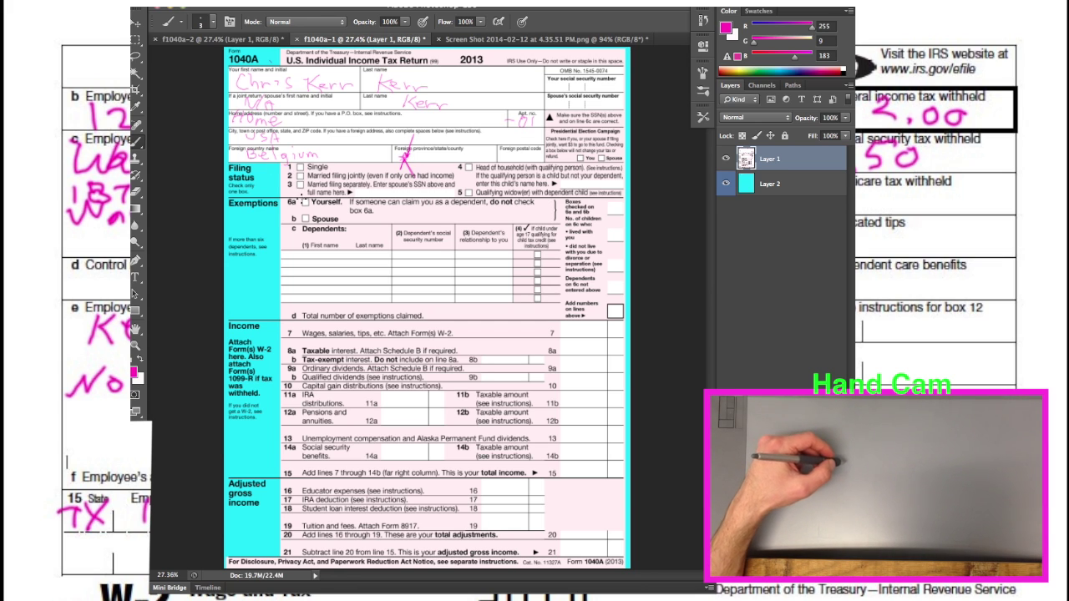
Tick the 6a Yourself exemption box and the Single filing status box
{"action": "left_click_drag", "start_coordinate": [303, 202], "coordinate": [311, 200]}
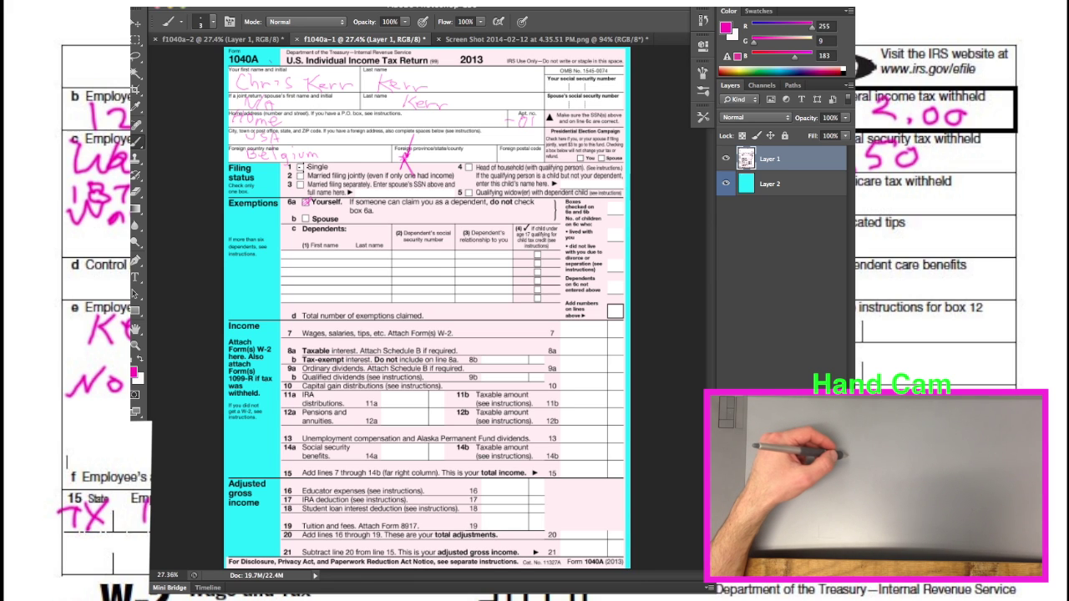
{"action": "left_click_drag", "start_coordinate": [298, 165], "coordinate": [309, 172]}
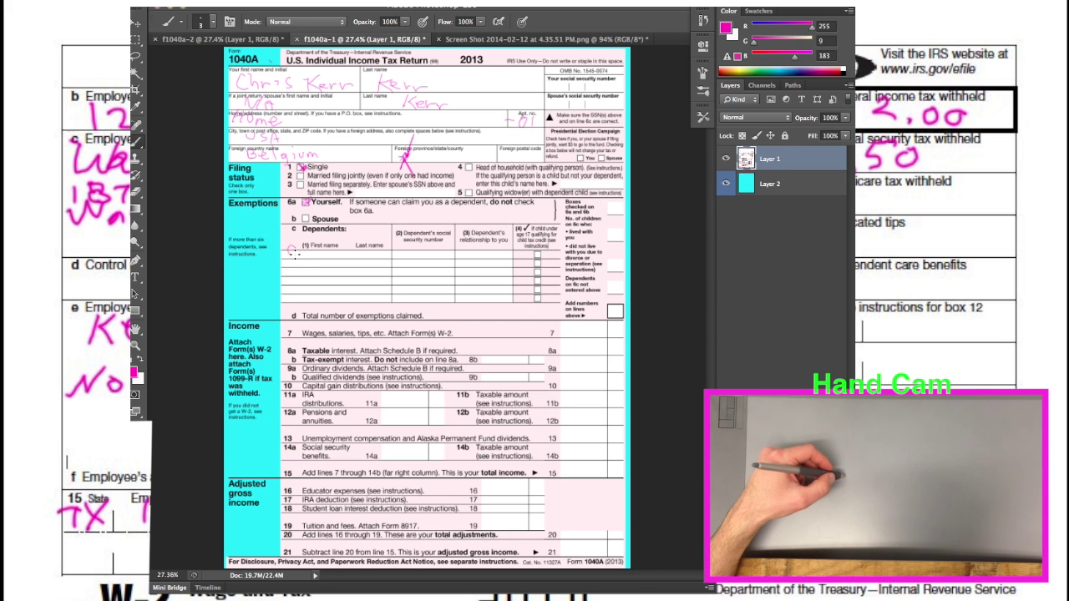
Handwrite the first and last names of both dependents
{"action": "left_click_drag", "start_coordinate": [294, 252], "coordinate": [335, 257]}
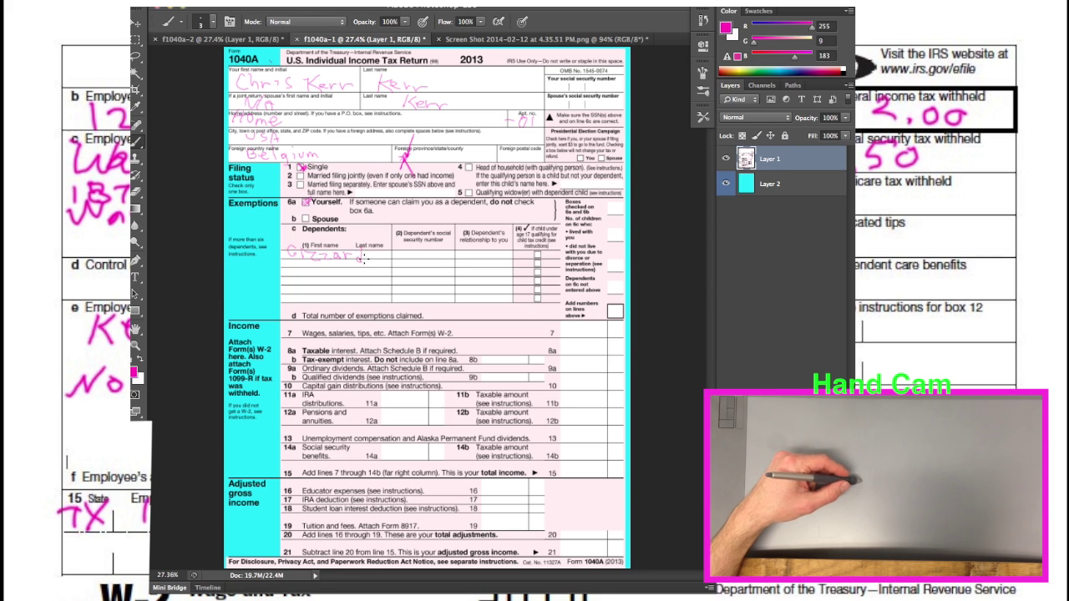
{"action": "left_click_drag", "start_coordinate": [378, 252], "coordinate": [409, 251]}
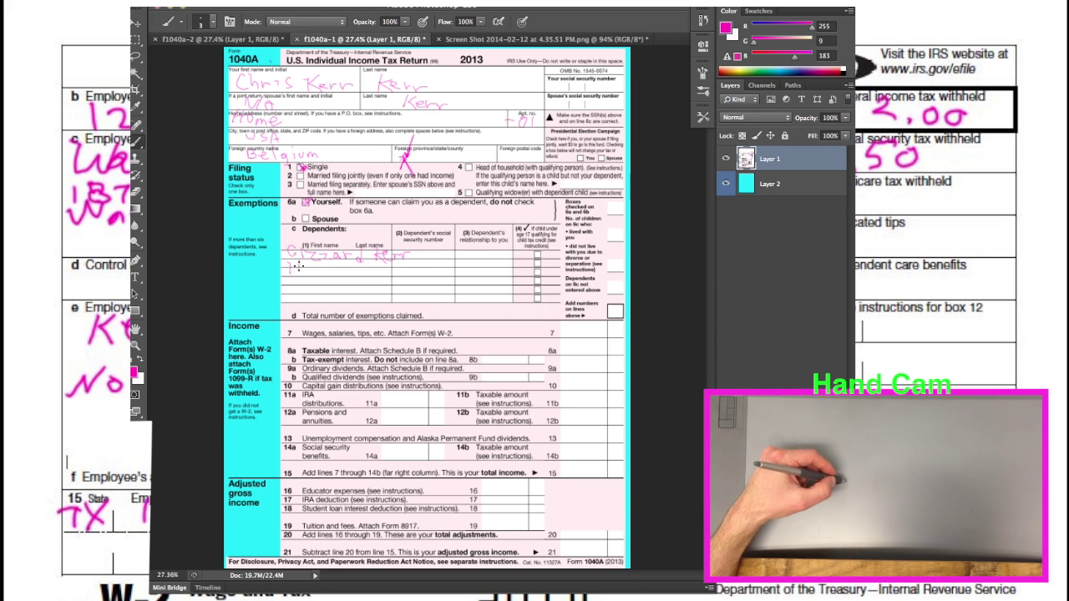
{"action": "left_click_drag", "start_coordinate": [299, 266], "coordinate": [335, 265]}
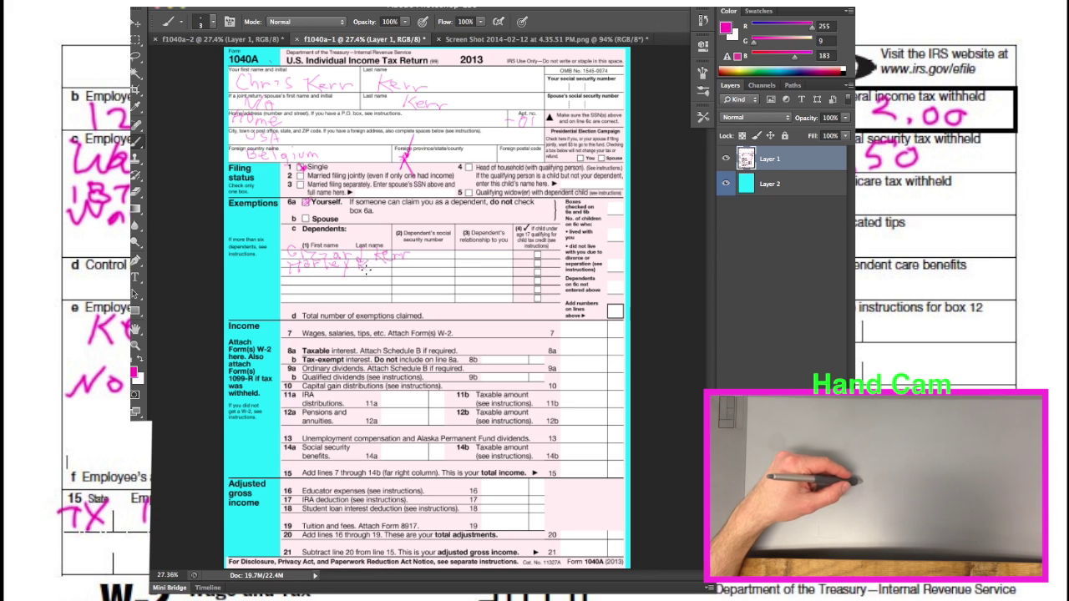
{"action": "left_click_drag", "start_coordinate": [371, 264], "coordinate": [392, 259]}
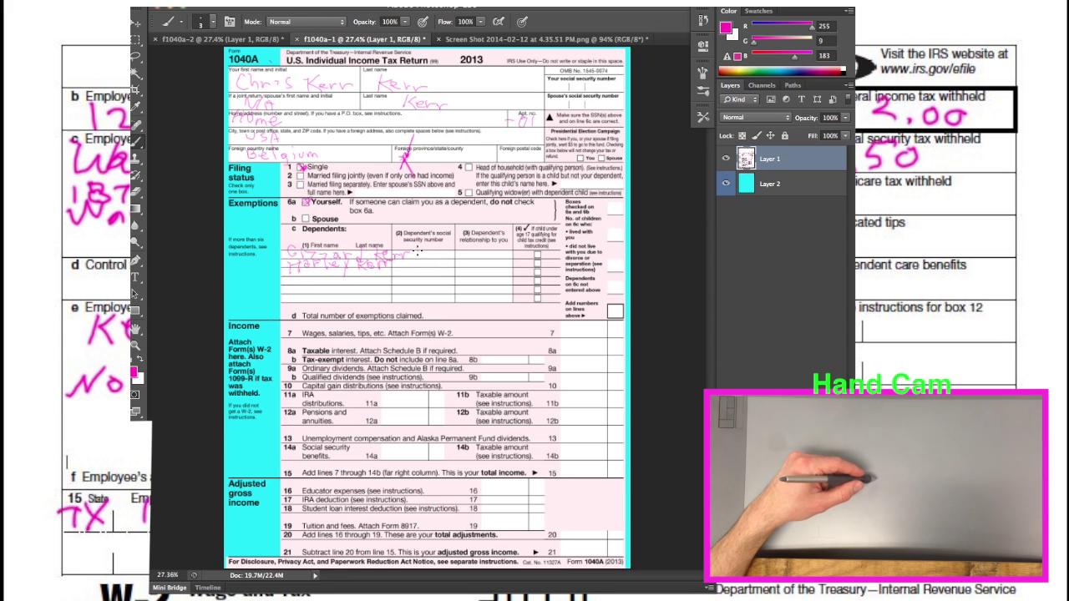
Enter N/A as both dependents' social security numbers and son as their relationship
{"action": "left_click_drag", "start_coordinate": [418, 251], "coordinate": [436, 251]}
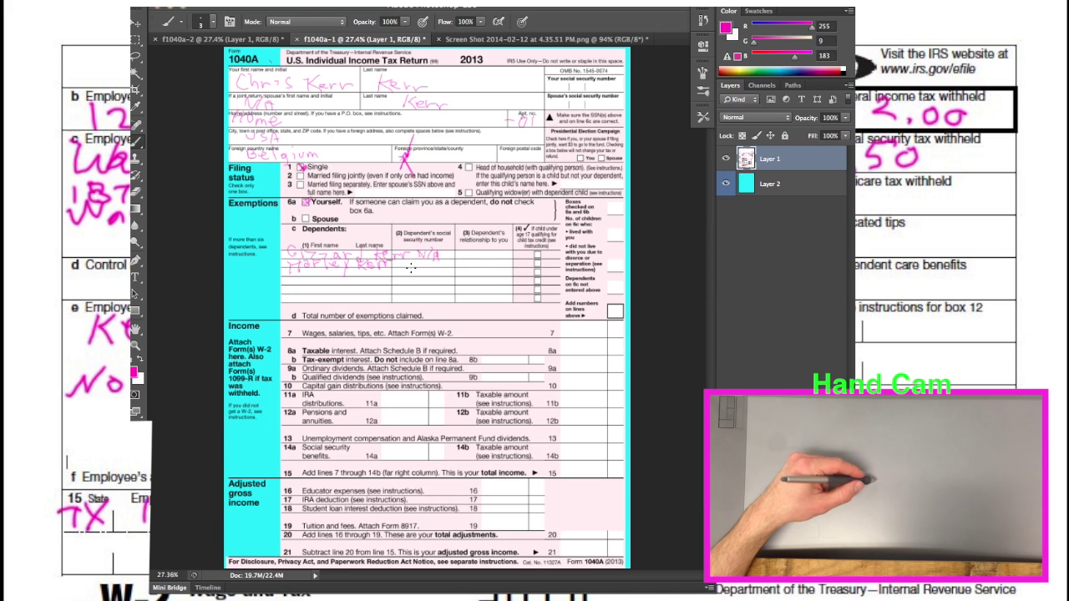
{"action": "left_click_drag", "start_coordinate": [420, 265], "coordinate": [433, 266]}
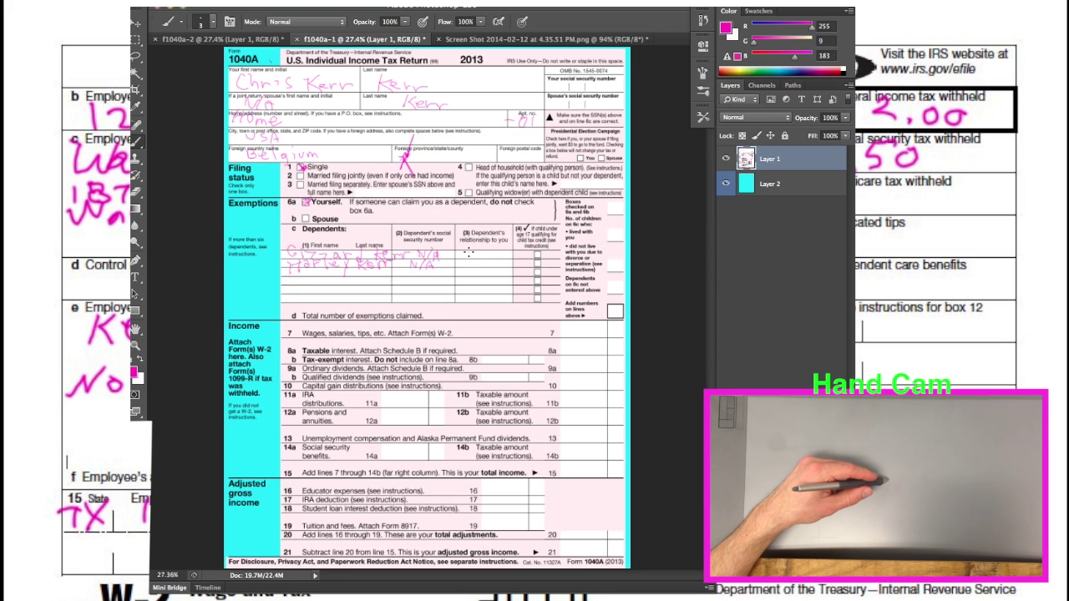
{"action": "left_click_drag", "start_coordinate": [471, 260], "coordinate": [475, 253]}
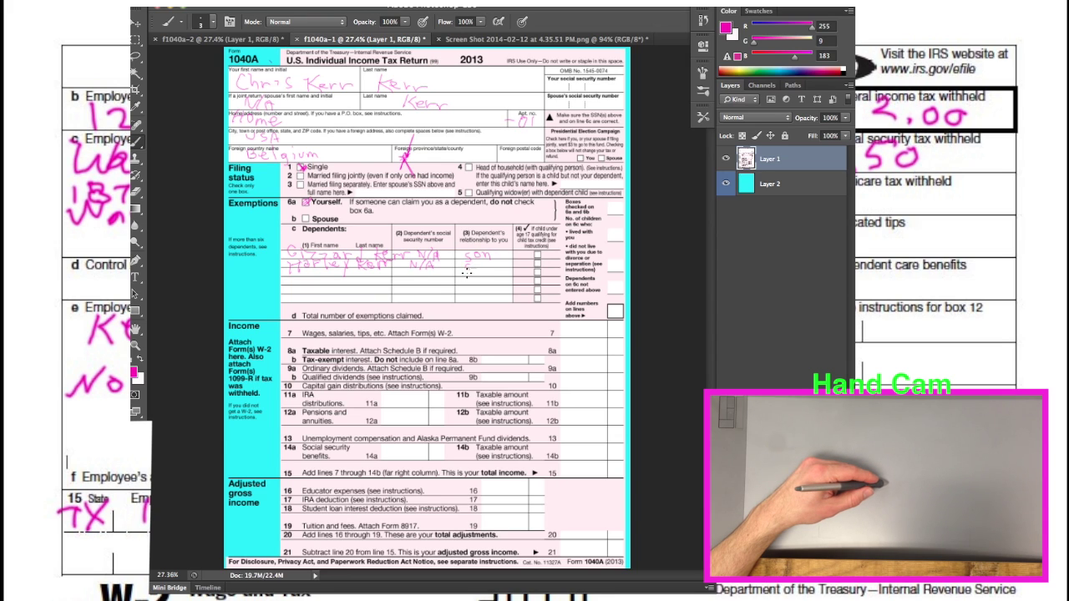
{"action": "left_click_drag", "start_coordinate": [473, 261], "coordinate": [485, 264]}
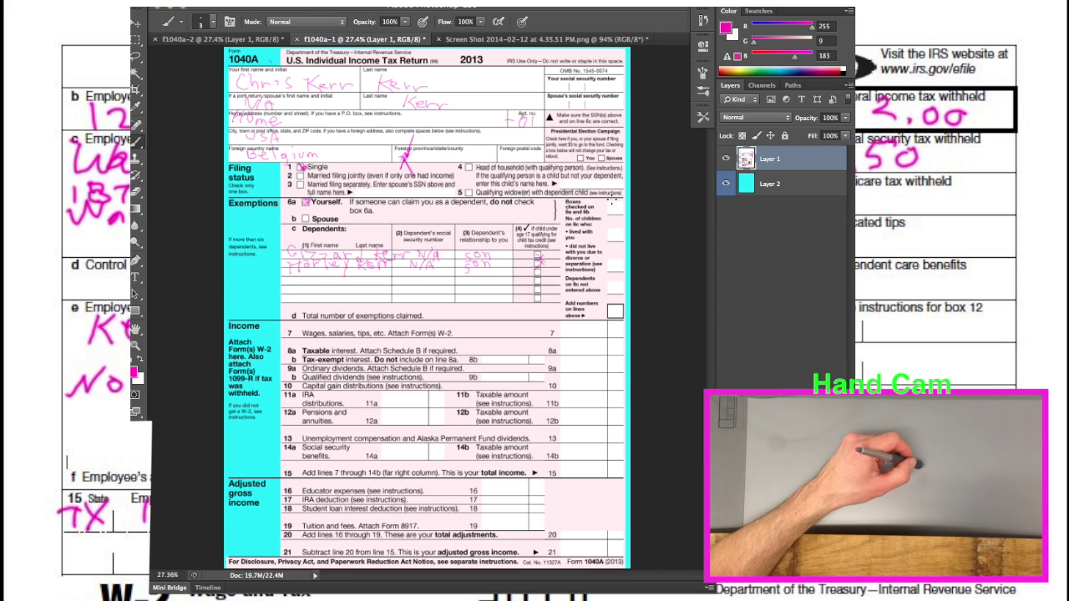
Write the exemption counts in the boxes-checked column beside lines 6a-6c
{"action": "left_click_drag", "start_coordinate": [614, 201], "coordinate": [616, 211]}
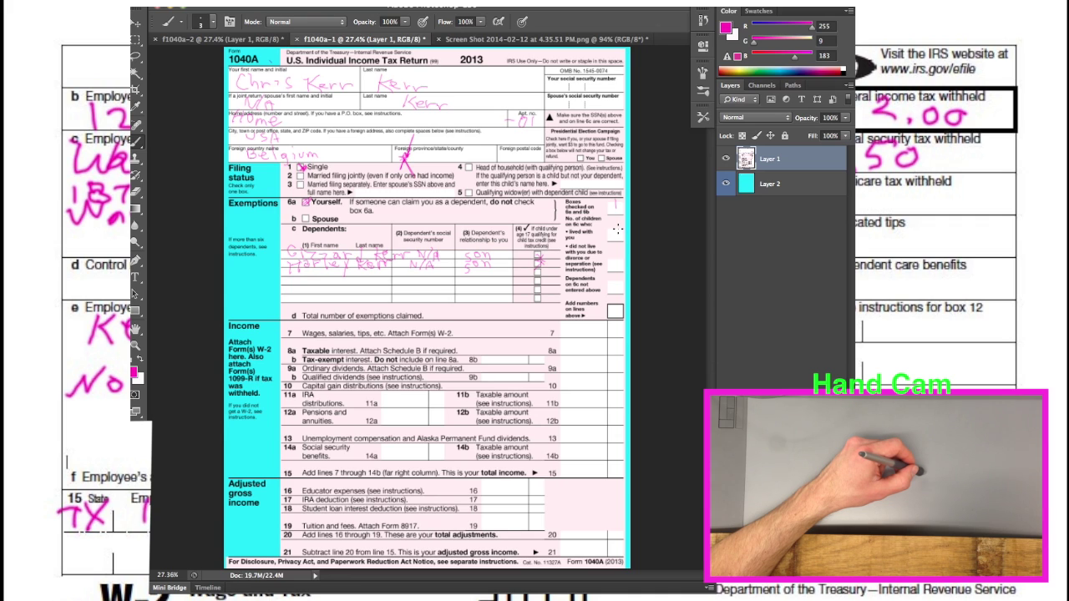
{"action": "left_click_drag", "start_coordinate": [610, 226], "coordinate": [615, 238]}
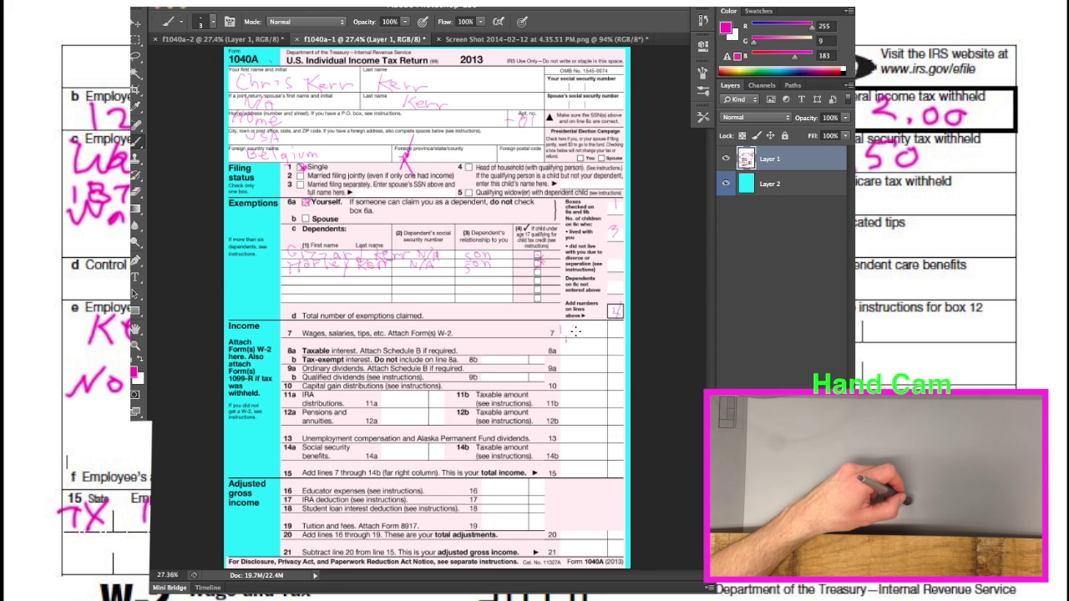
Write 1,000,001.00 as the line 7 wages amount
{"action": "left_click_drag", "start_coordinate": [575, 333], "coordinate": [613, 327]}
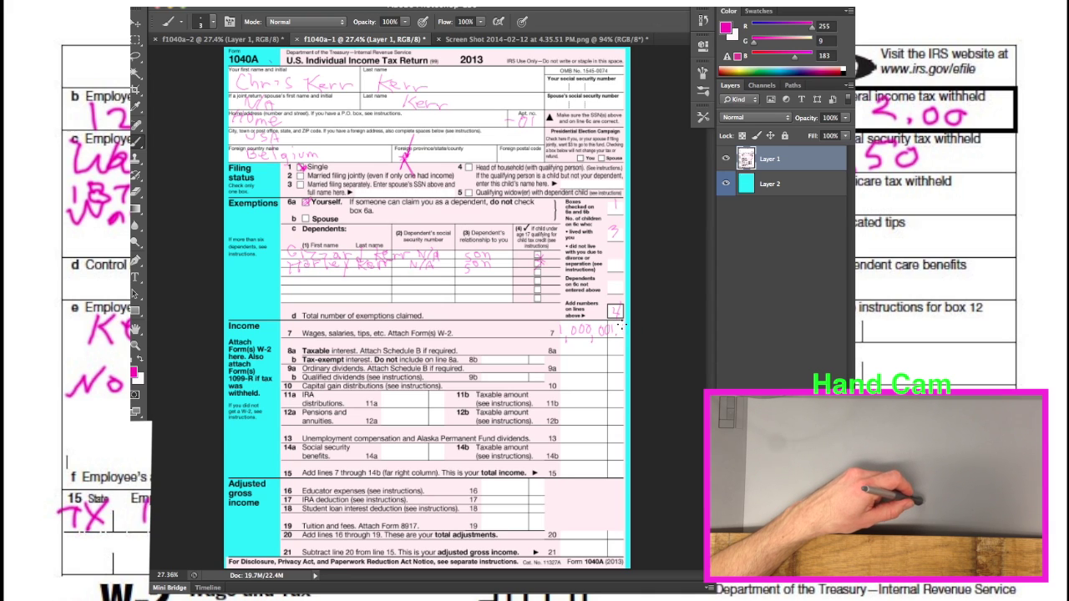
{"action": "left_click_drag", "start_coordinate": [620, 328], "coordinate": [631, 333]}
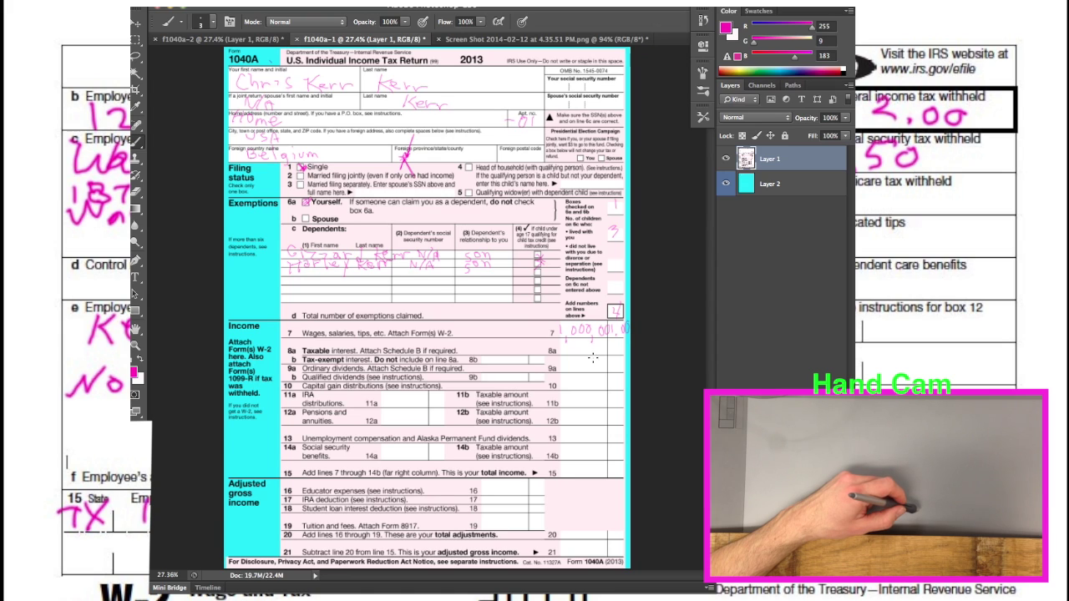
Handwrite pink zeros in the amount boxes for lines 8a, 11b, 12b and 13
{"action": "left_click_drag", "start_coordinate": [594, 359], "coordinate": [598, 357]}
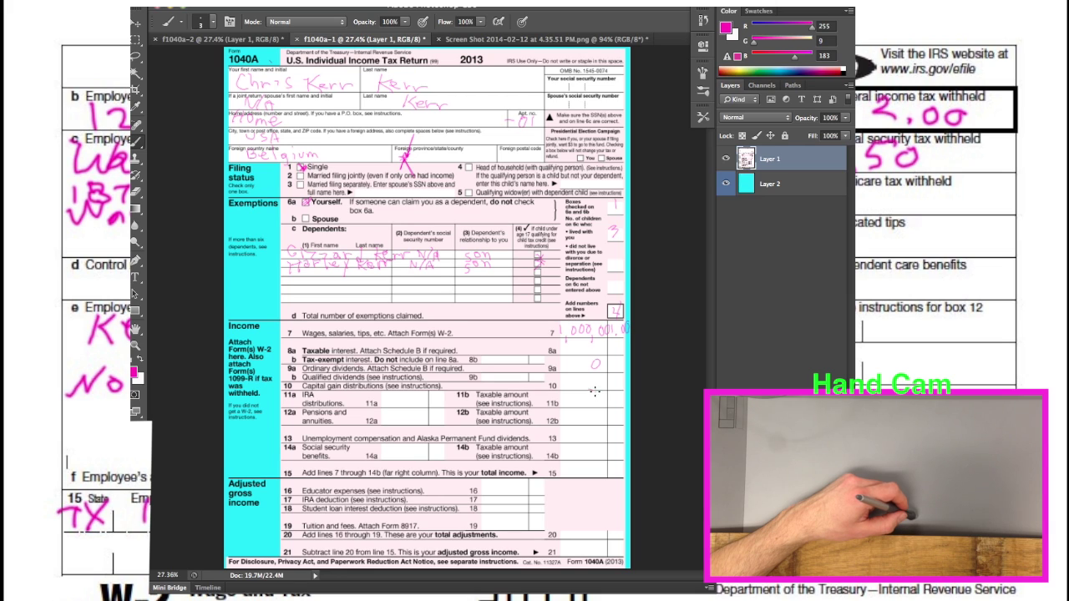
{"action": "left_click_drag", "start_coordinate": [592, 389], "coordinate": [589, 446]}
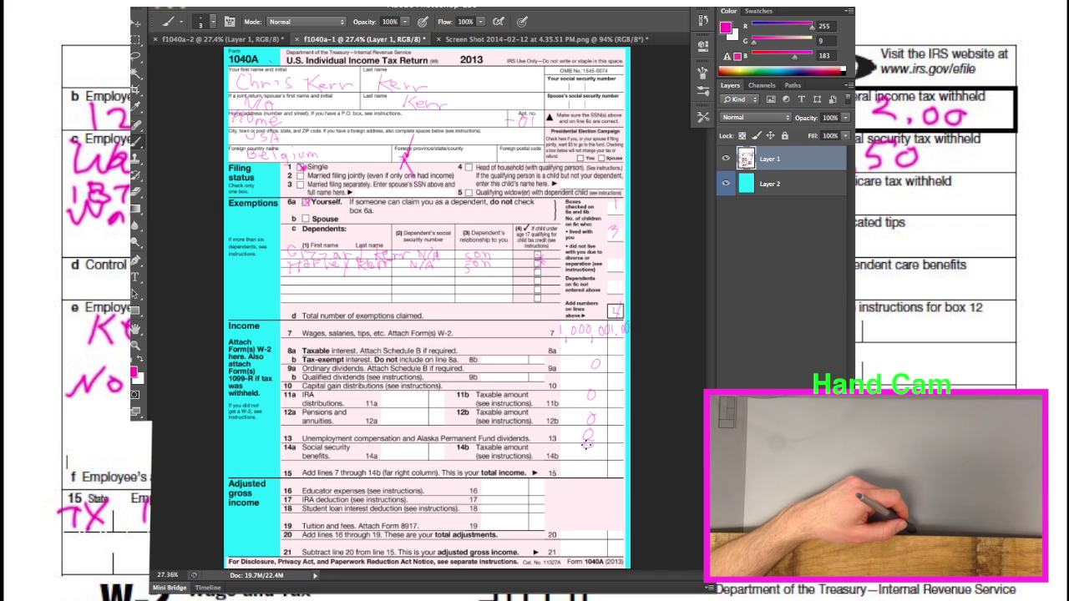
{"action": "left_click_drag", "start_coordinate": [587, 439], "coordinate": [585, 449]}
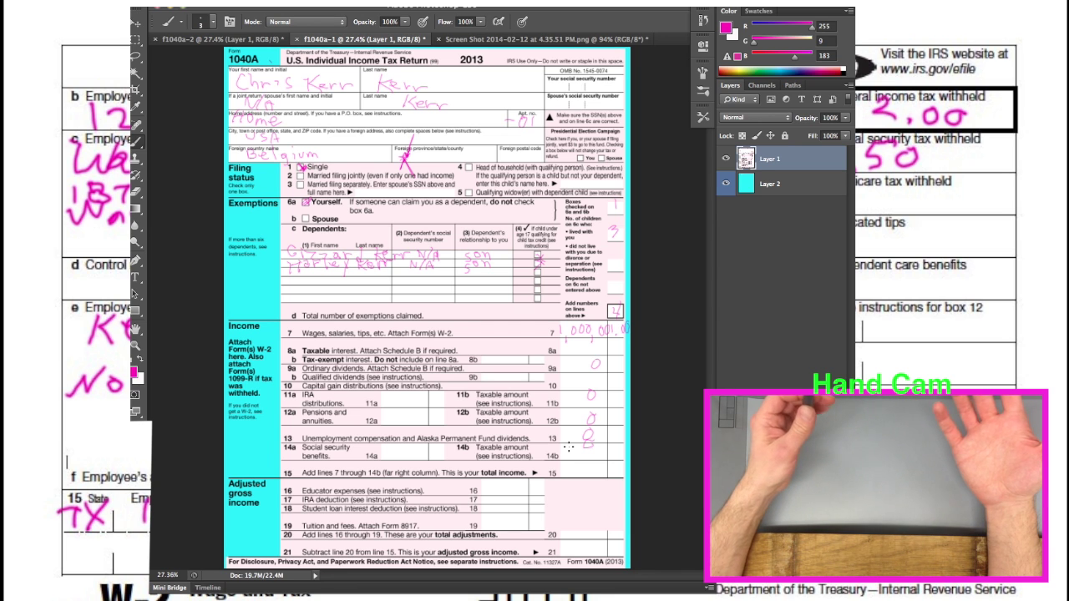
{"action": "left_click", "coordinate": [237, 39]}
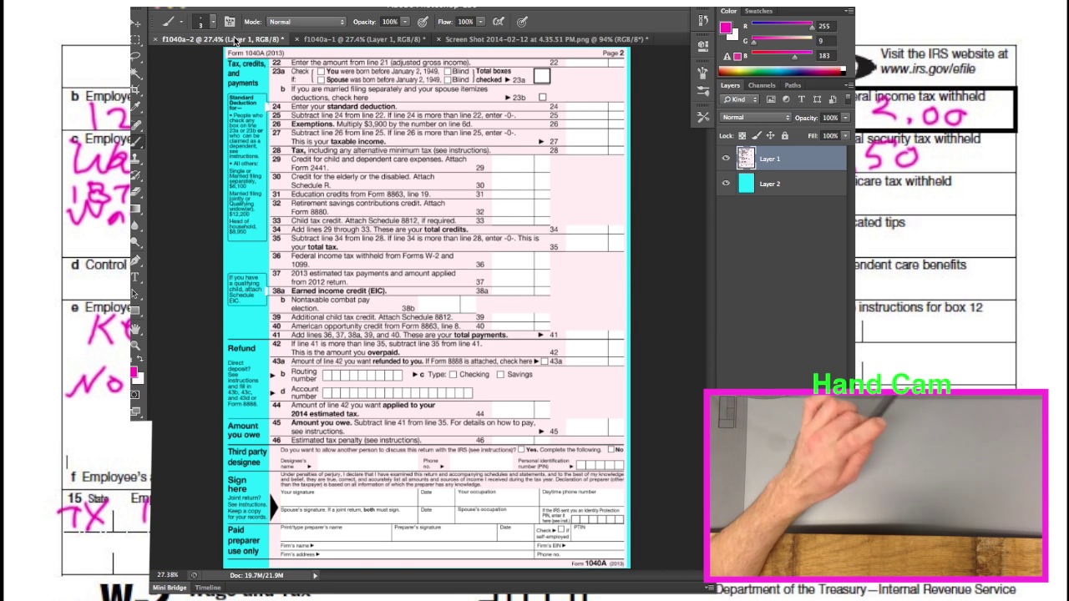
Glance back at page 1, then on page 2 begin the pink refund figure beside line 43a
{"action": "left_click", "coordinate": [334, 40]}
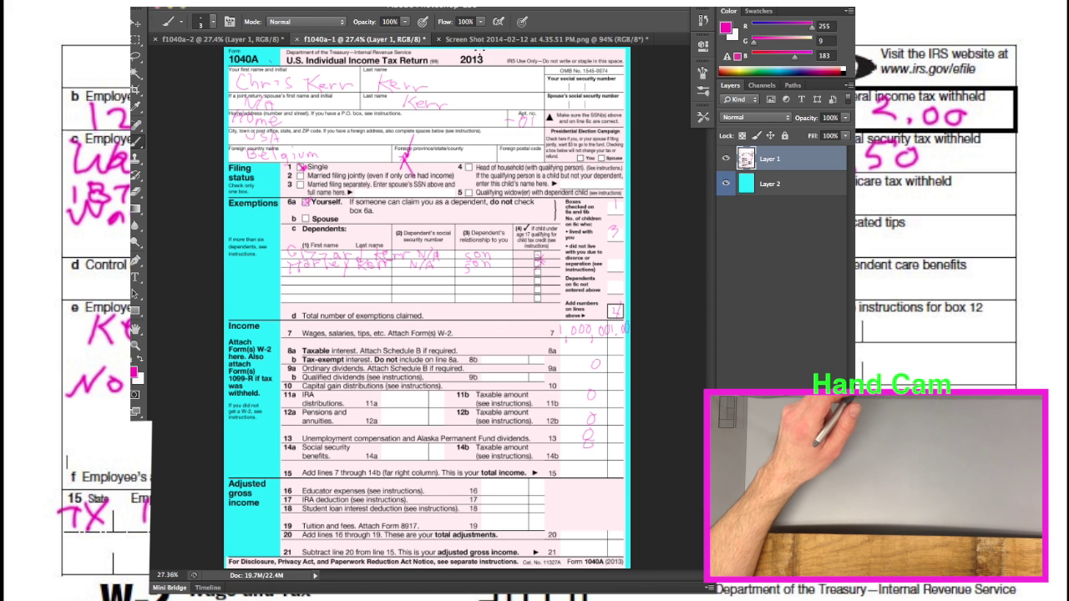
{"action": "left_click", "coordinate": [227, 39]}
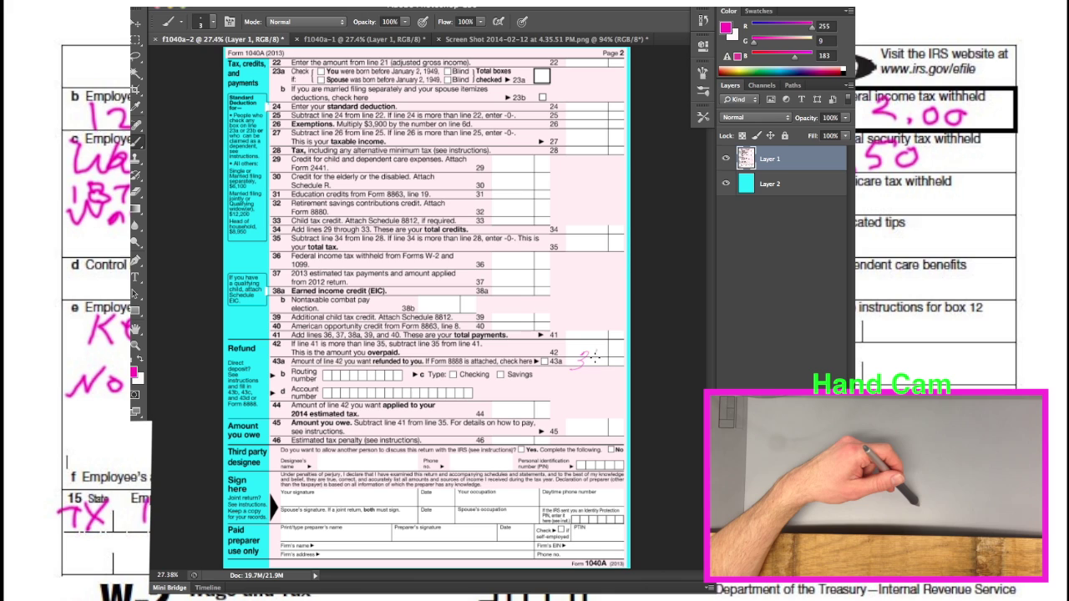
{"action": "left_click_drag", "start_coordinate": [590, 365], "coordinate": [597, 351]}
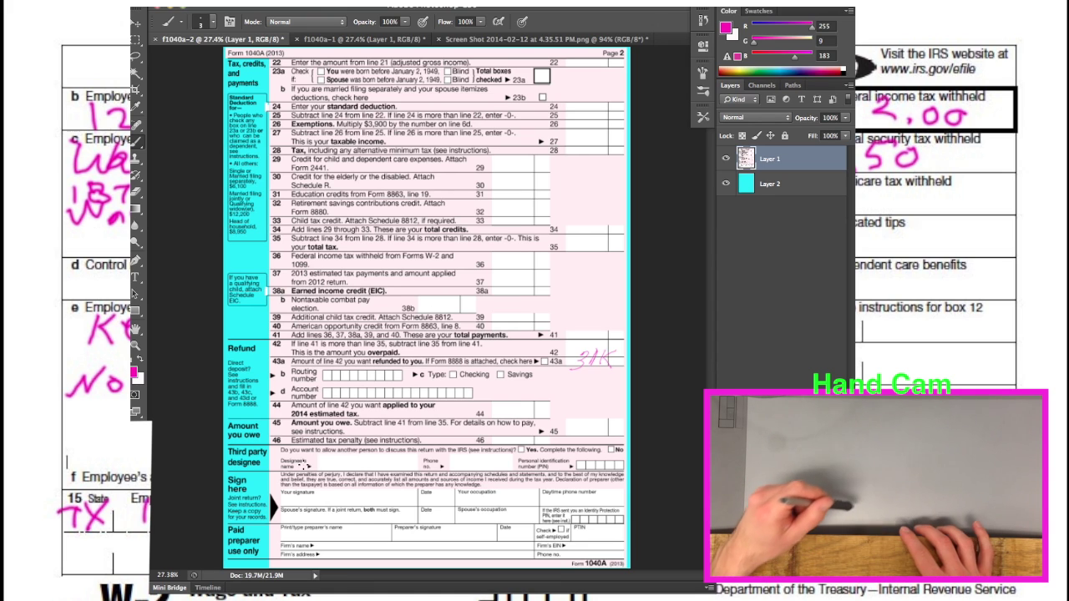
Start a pink handwritten signature on the Your signature line of page 2
{"action": "mouse_move", "coordinate": [306, 488]}
{"action": "left_mouse_down"}
{"action": "mouse_move", "coordinate": [292, 492]}
{"action": "mouse_move", "coordinate": [349, 500]}
{"action": "left_mouse_up"}
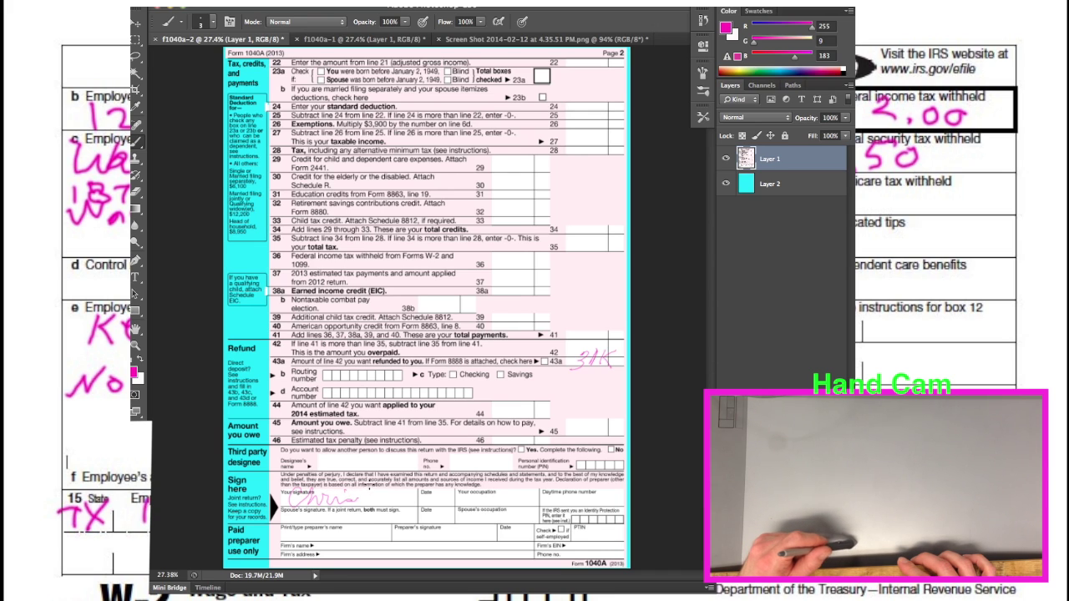